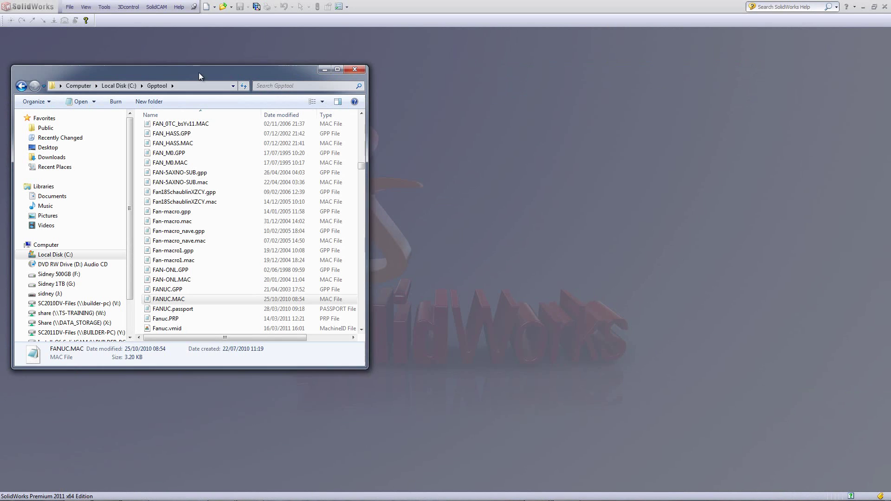
- Move the Gpptool folder window to the centre of the screen
drag(199, 72, 459, 88)
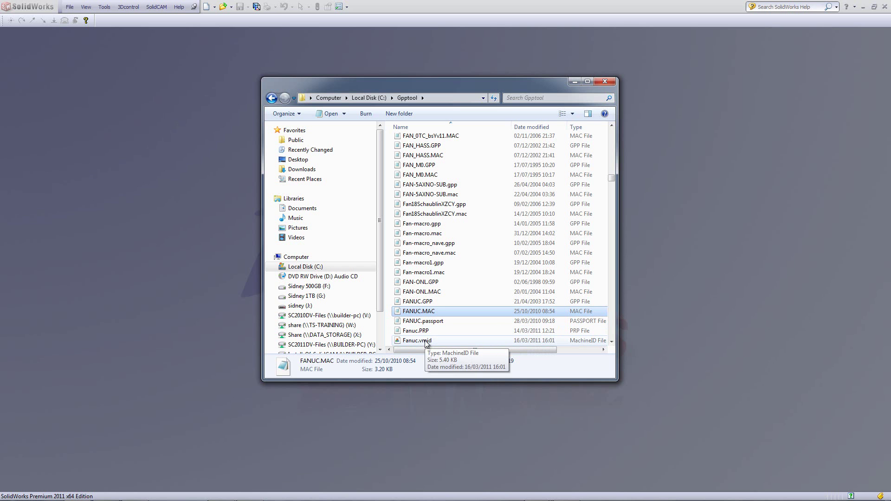
- Open Fanuc.vmid in the Machine ID Editor and nudge its window slightly higher
double_click(425, 341)
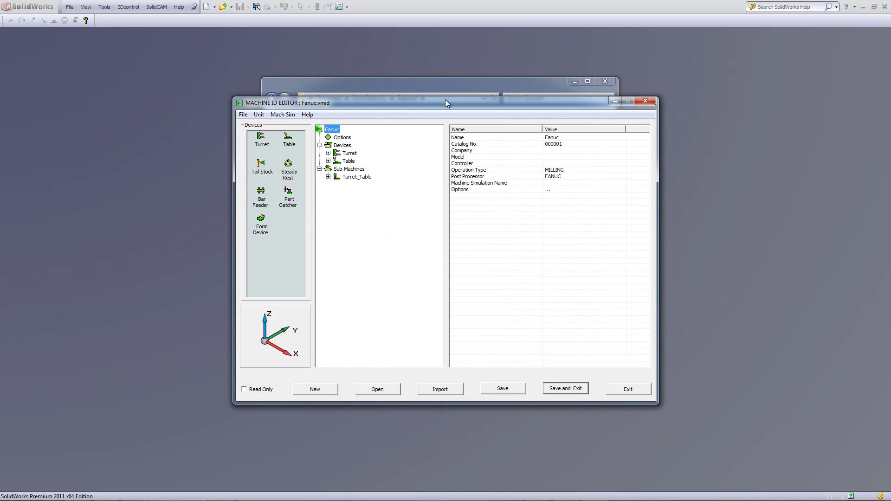
drag(445, 100, 448, 70)
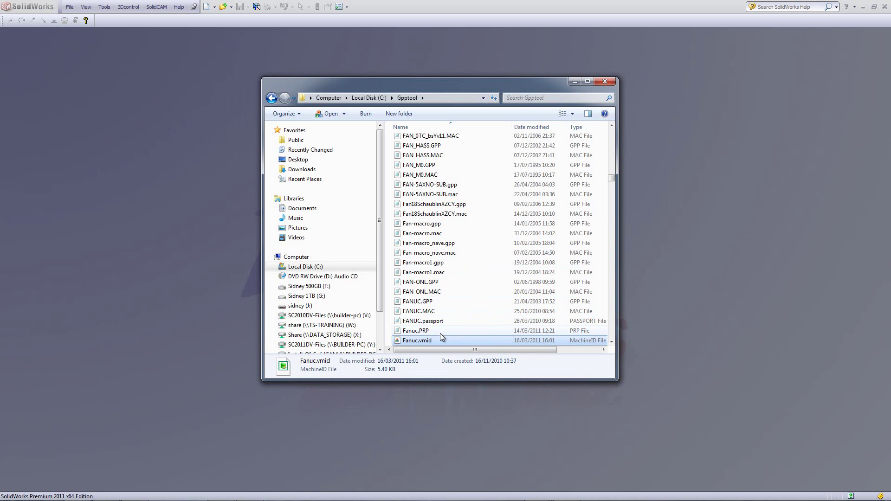
- Open Fanuc.PRP in Notepad, scroll through its pre-processor parameters, then close it
double_click(416, 331)
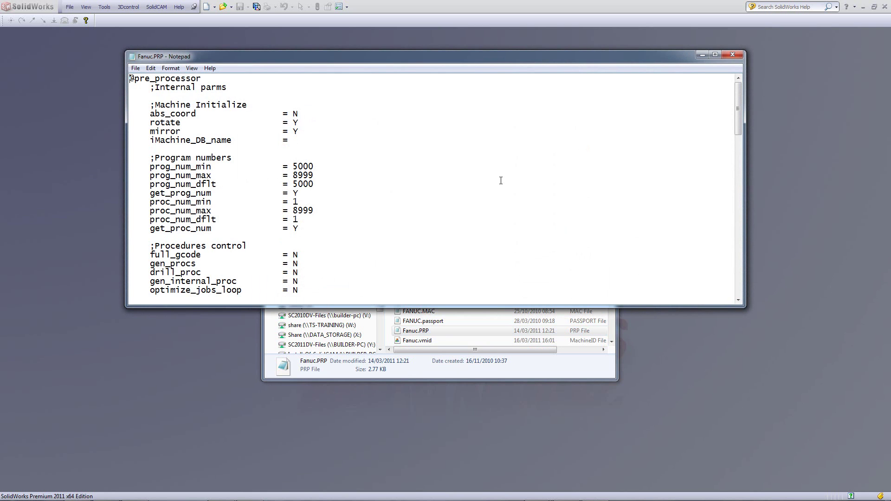
scroll(501, 180, down, 3)
scroll(643, 152, down, 4)
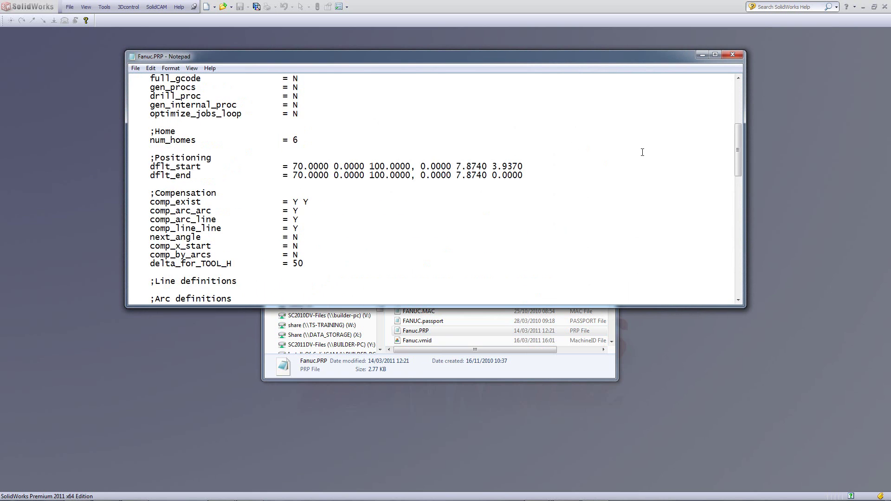
scroll(643, 153, up, 7)
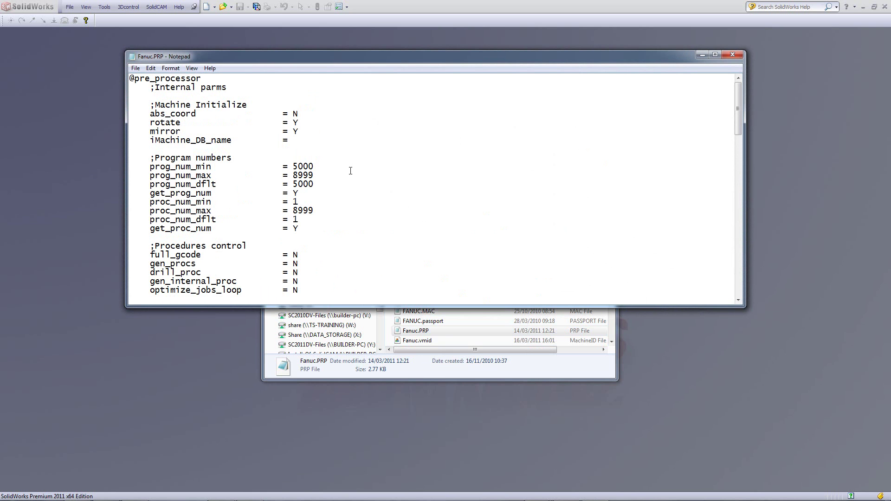
scroll(566, 167, down, 7)
scroll(565, 167, up, 7)
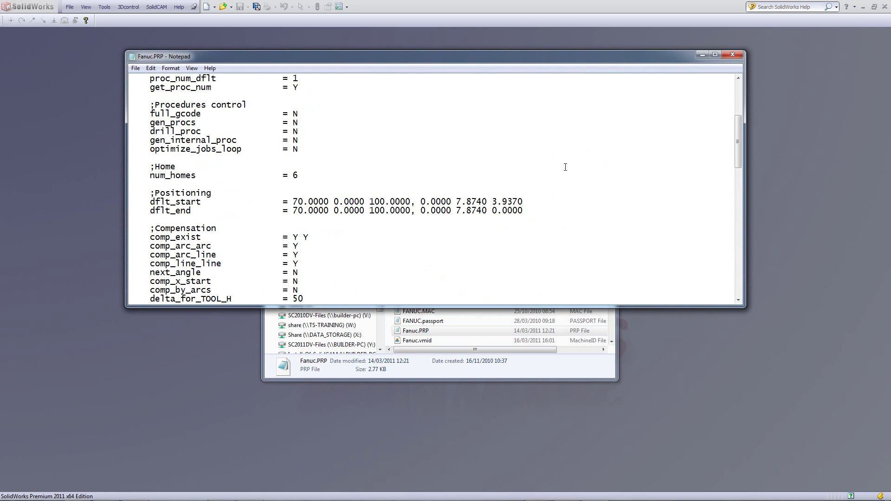
scroll(565, 167, down, 15)
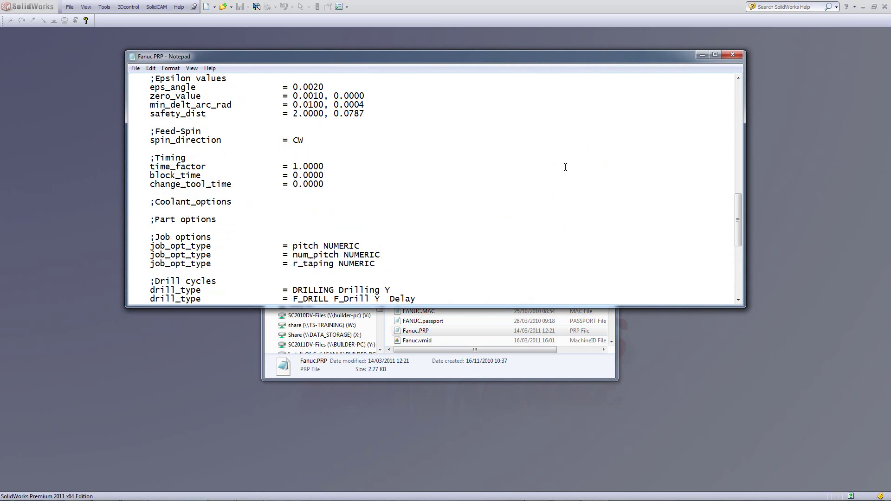
scroll(566, 167, up, 15)
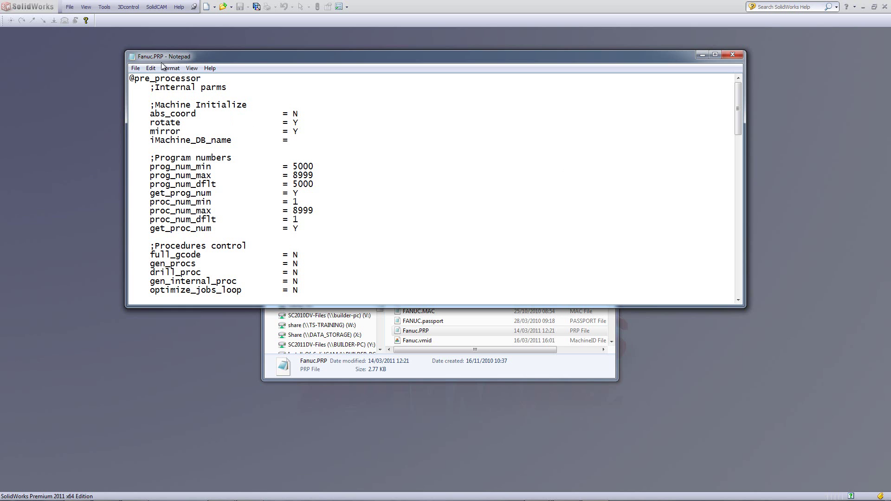
key(alt+F4)
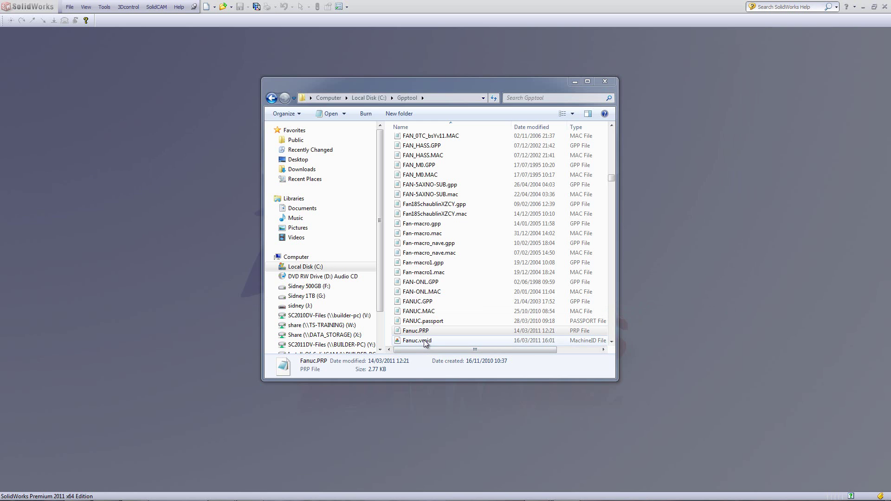
- Reopen Fanuc.vmid and keep FANUC selected in the Post Processor dropdown
double_click(424, 341)
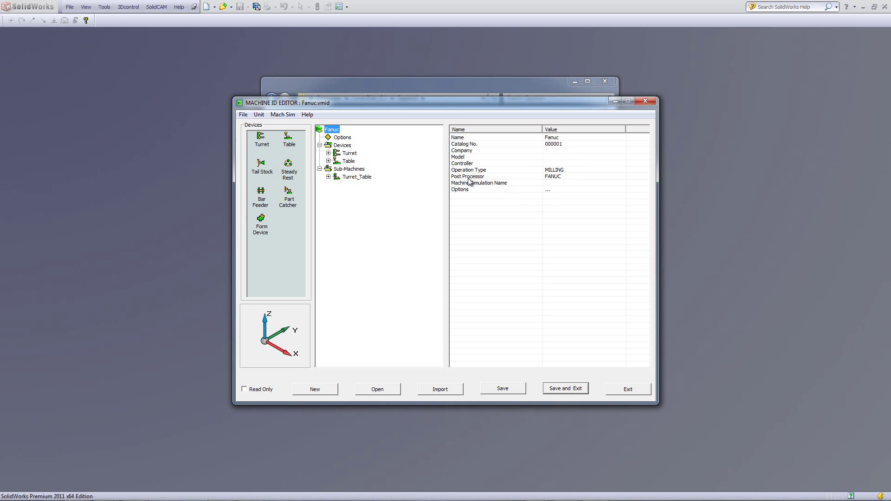
click(569, 178)
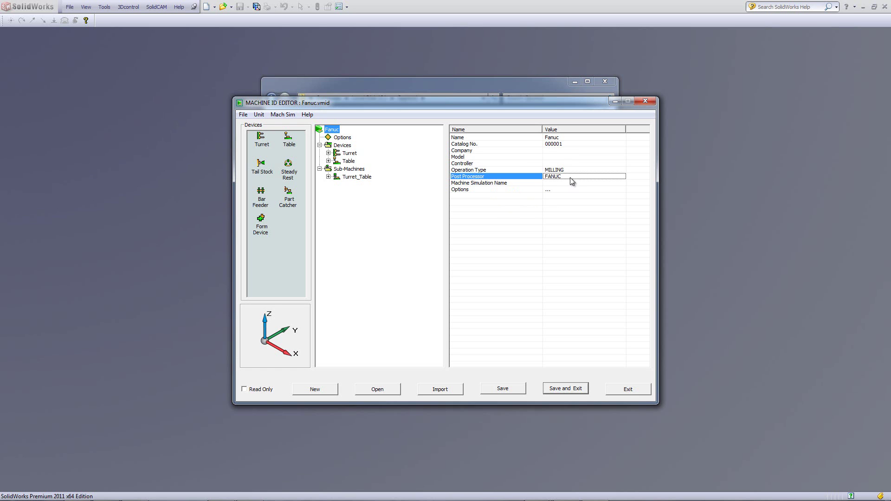
click(583, 177)
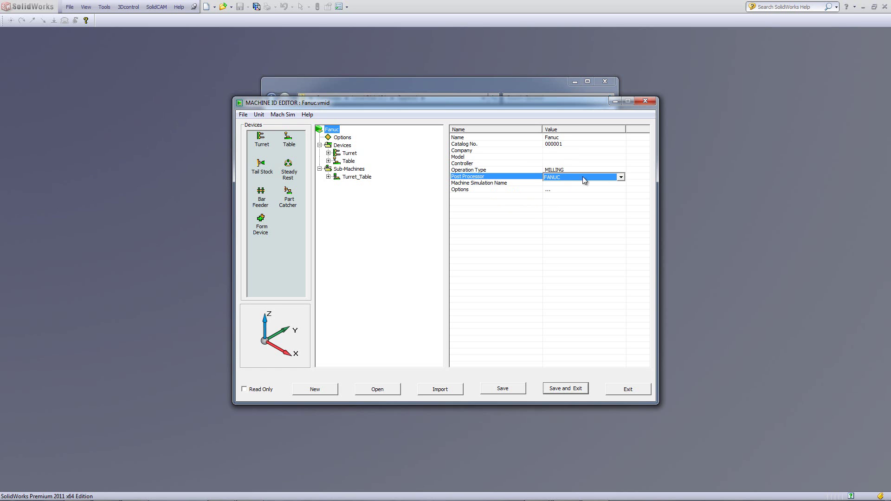
click(621, 177)
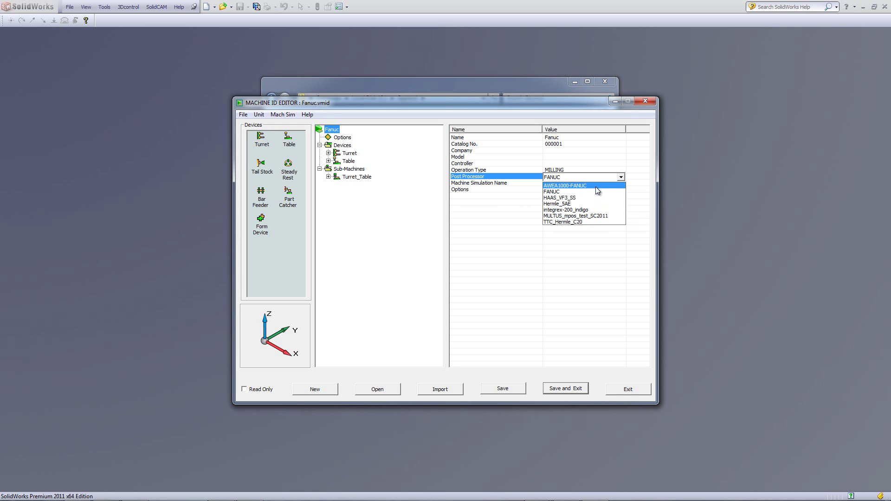
click(677, 203)
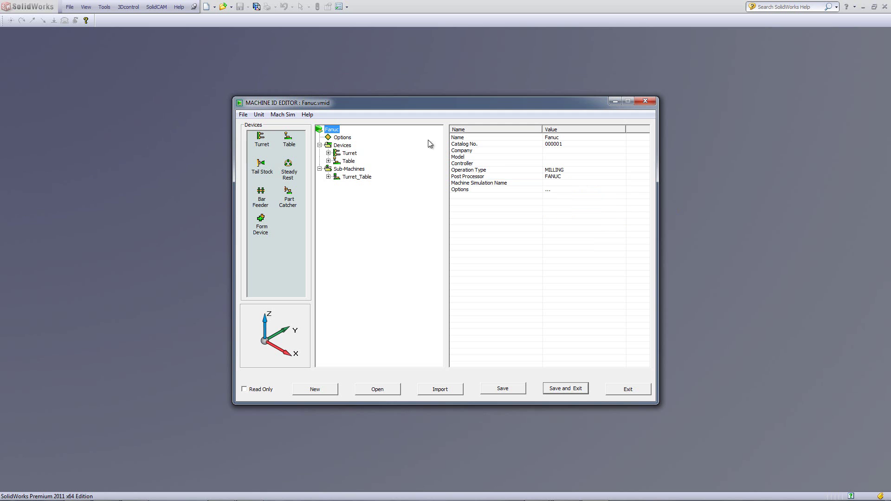
- In the machine Options, keep Optional Stop set to ON
click(342, 138)
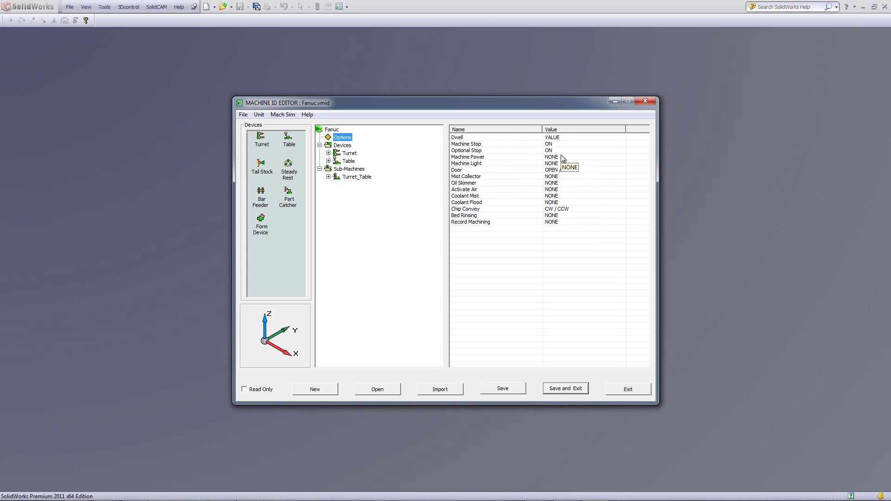
click(592, 151)
click(607, 152)
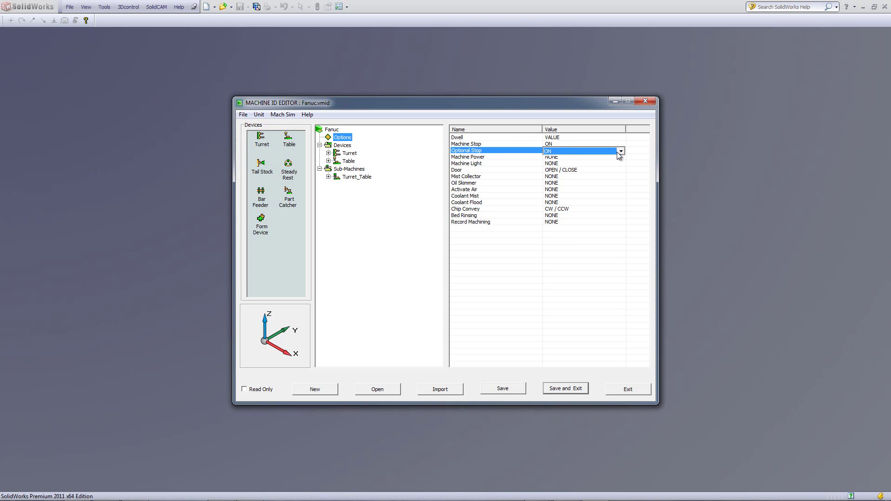
click(620, 152)
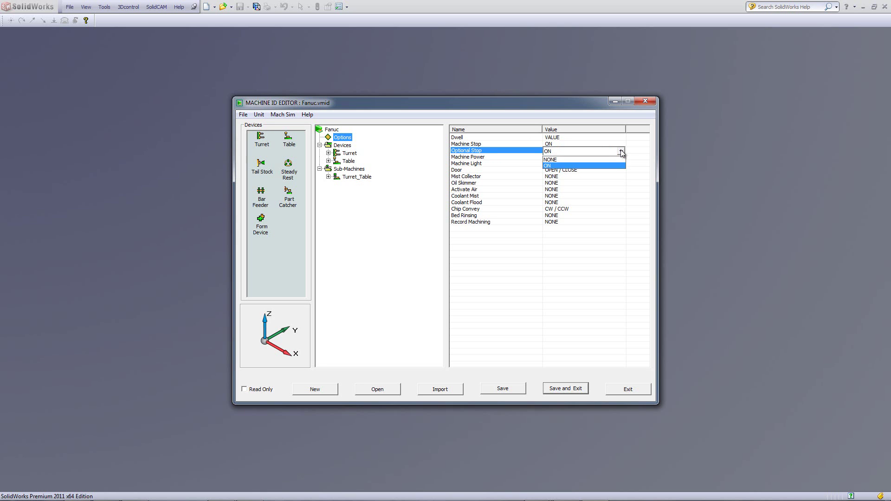
click(621, 151)
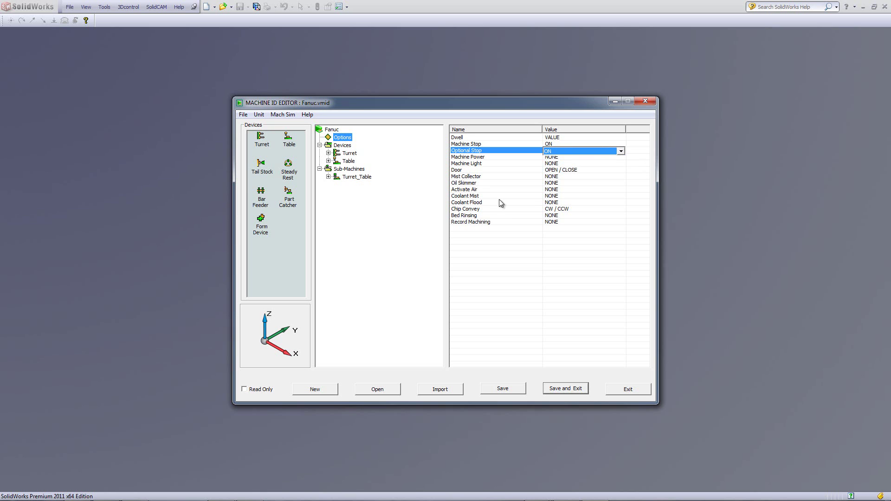
click(567, 209)
- Set the Chip Convey option to CW / CCW and commit it
click(579, 210)
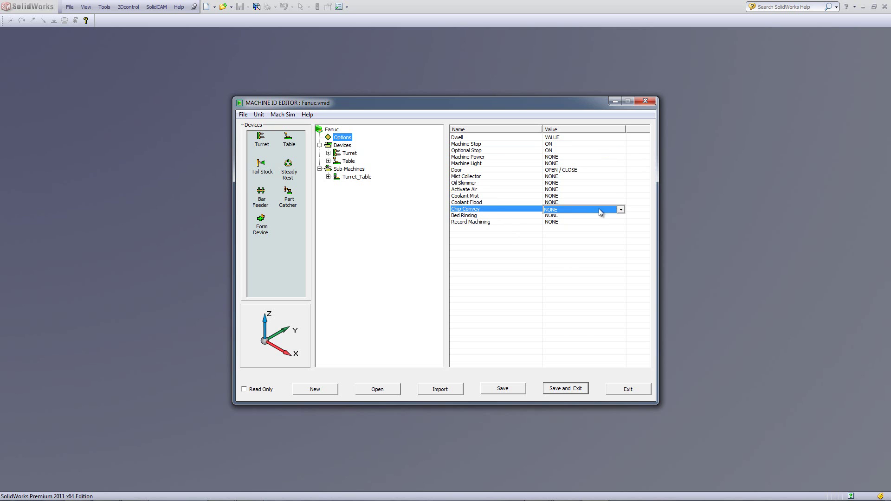
click(622, 210)
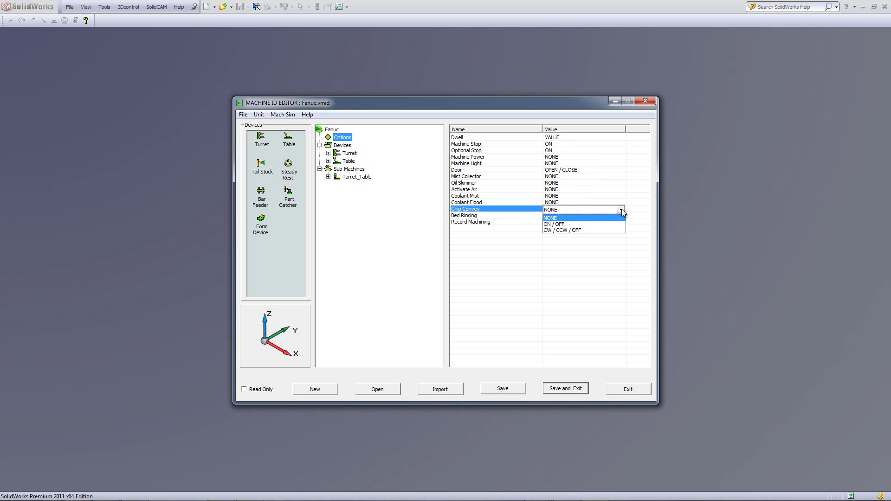
click(598, 218)
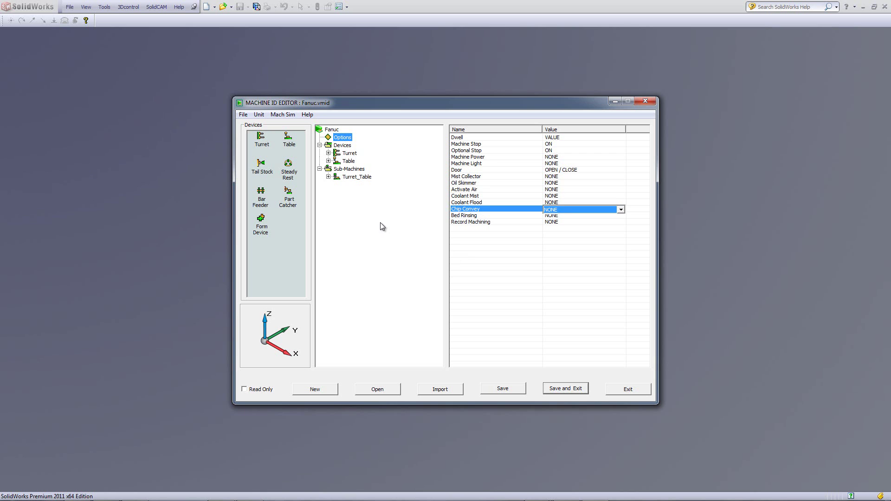
click(348, 182)
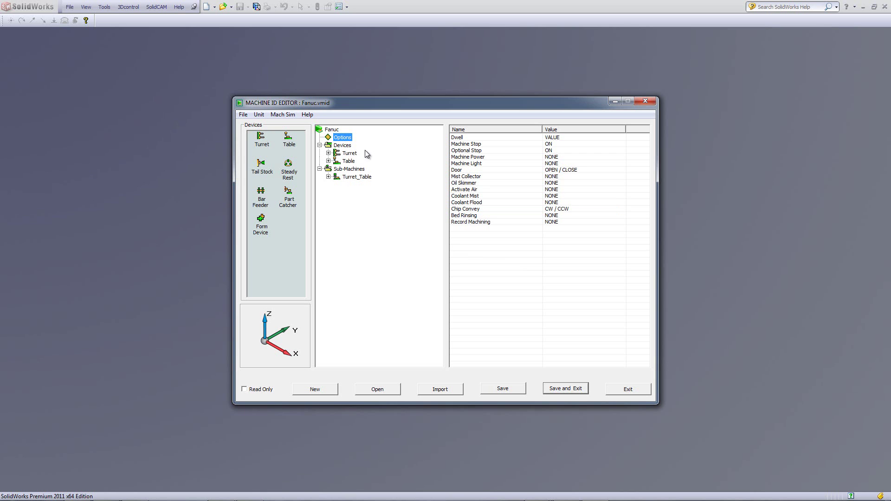
- Show the Turret device's properties: SPINDLE type, BT30 holder, 1000 tool stations
click(336, 147)
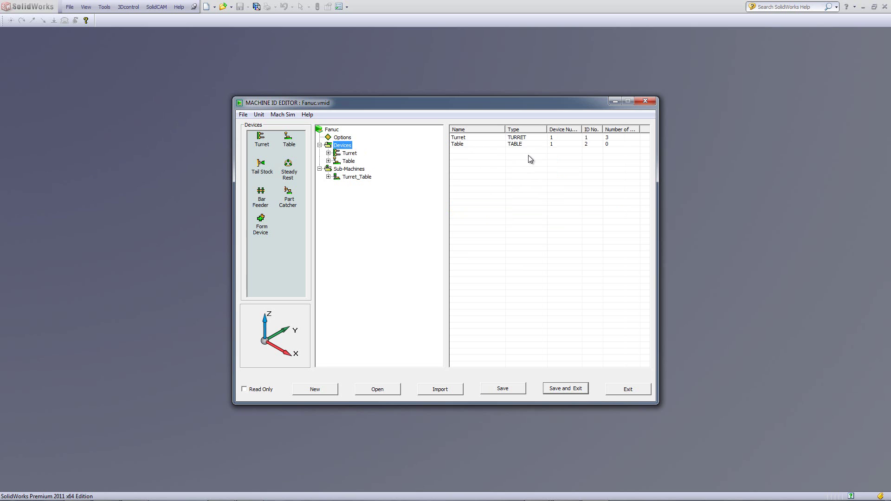
click(350, 154)
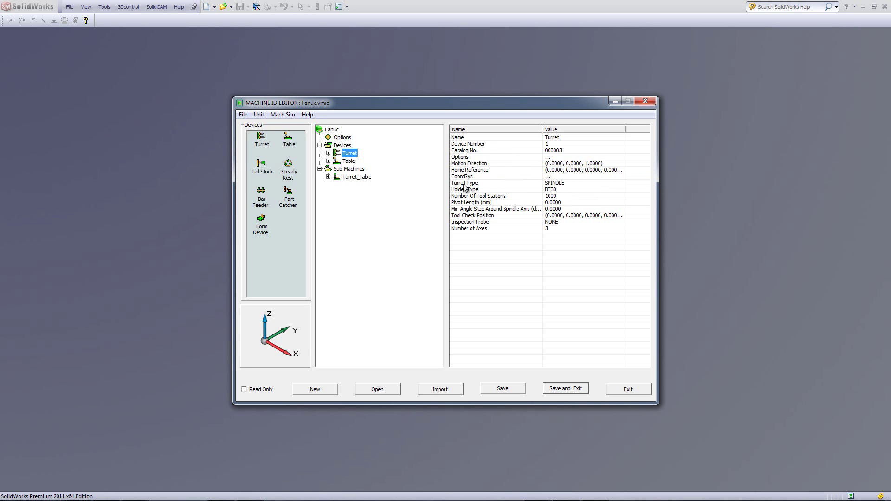
click(571, 185)
click(578, 185)
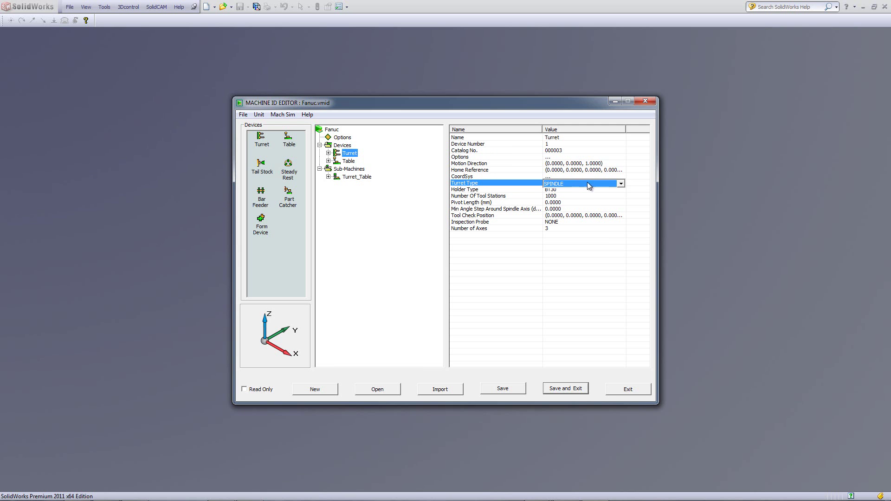
click(621, 183)
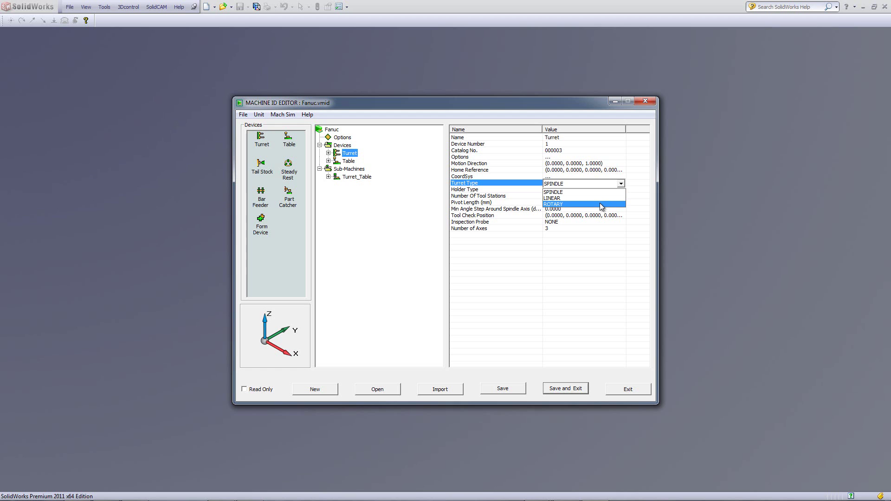
click(603, 192)
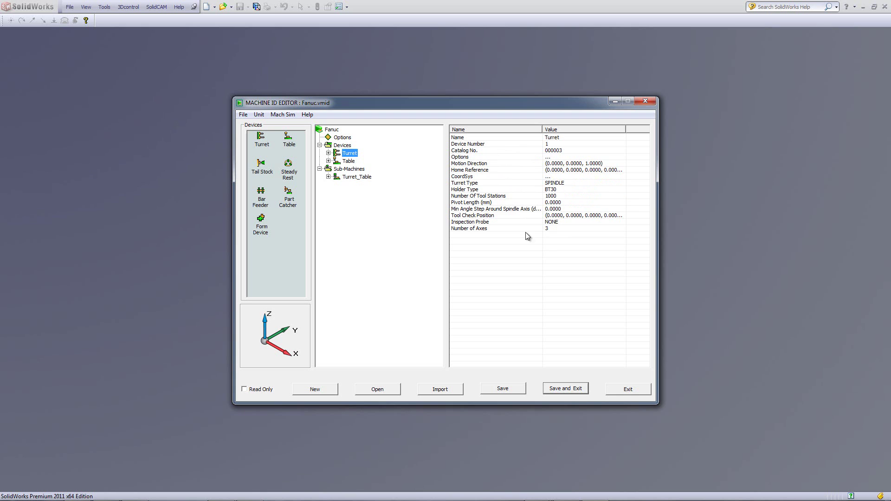
- Expand the Turret and view its Options and CoordSys, with Position at (0, 0, 0)
click(328, 154)
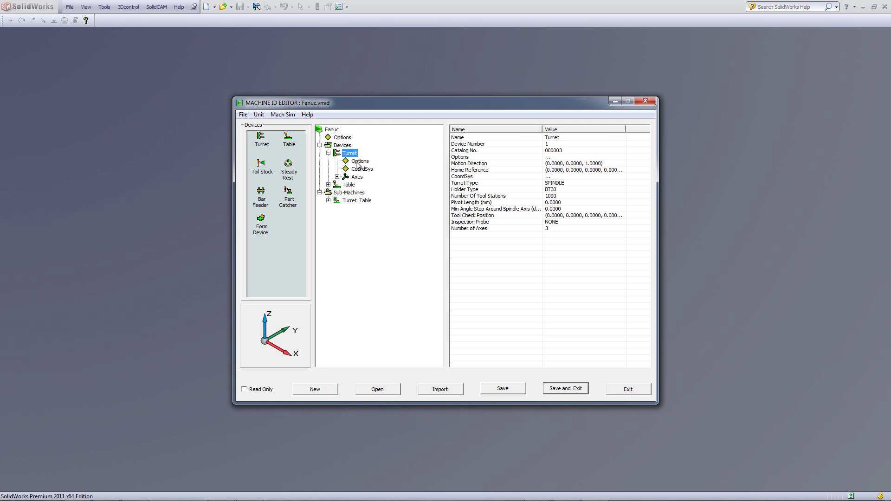
click(359, 162)
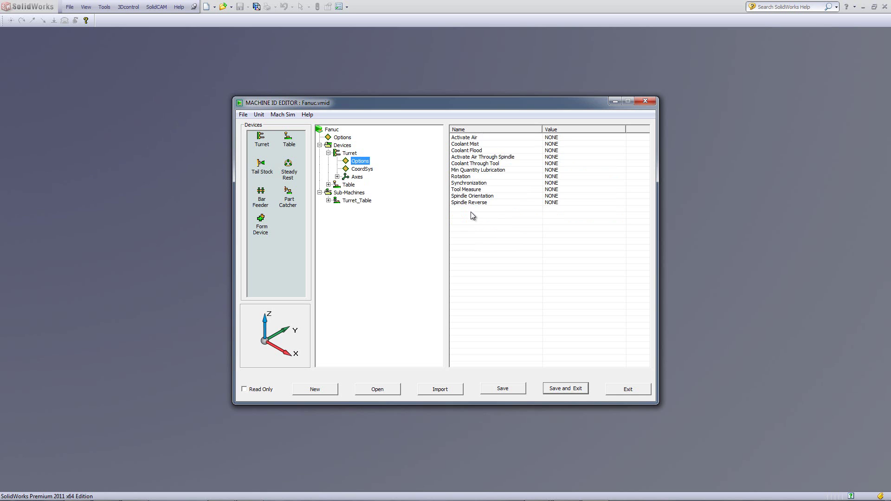
click(361, 170)
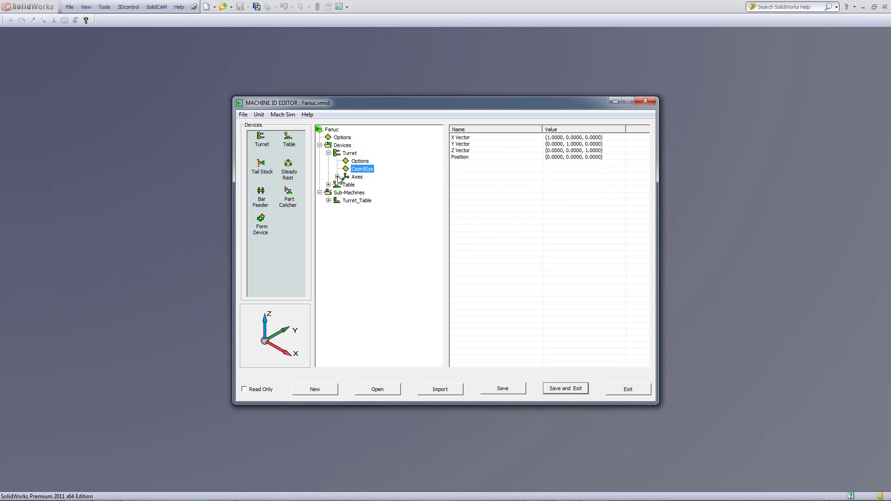
- Select the Turret's Axes node and expand it to list linear axes X, Y and Z
click(357, 178)
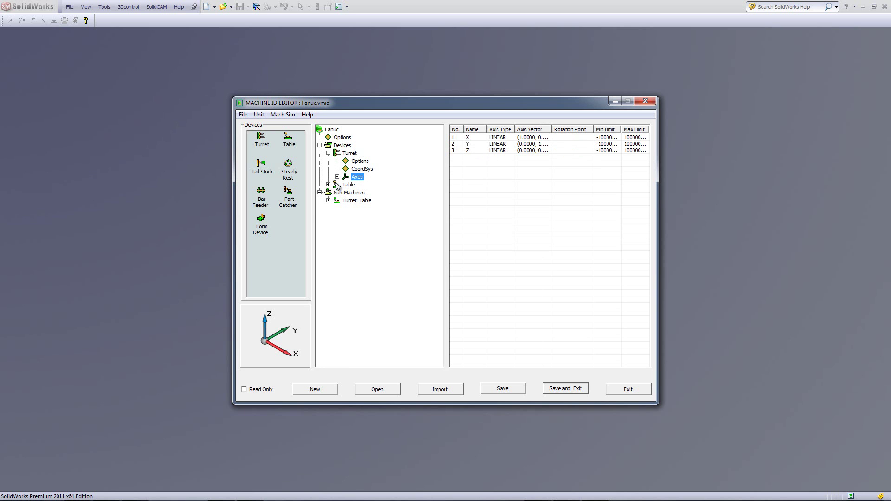
click(337, 177)
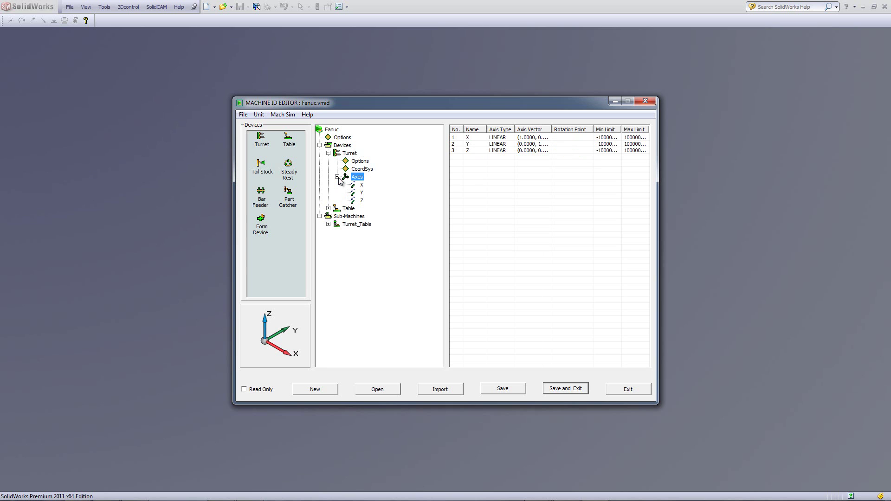
- Set the Turret X axis Min Limit to -5000 and Max Limit to 5000, leaving Rapid unchanged
click(362, 185)
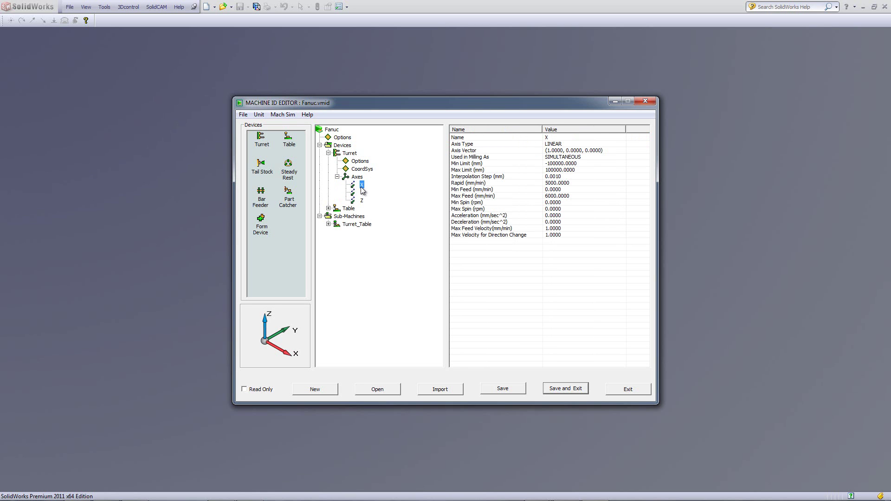
click(362, 193)
click(362, 201)
click(362, 185)
click(600, 163)
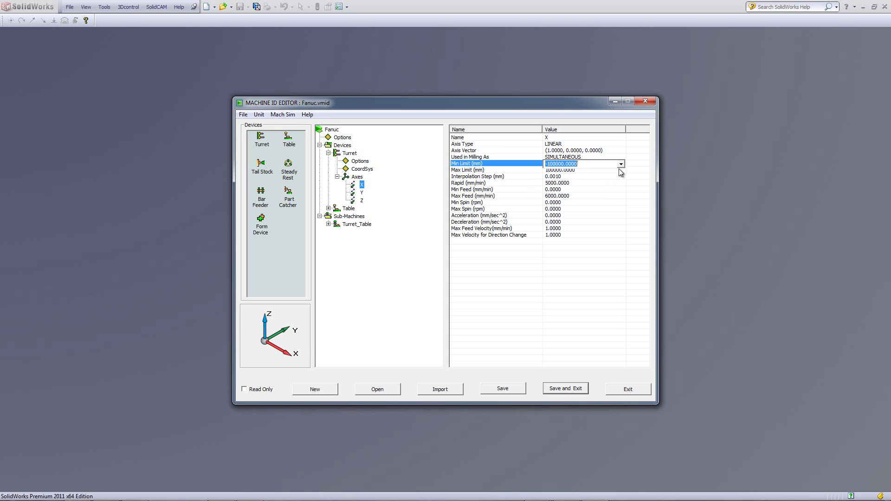
text(-5000)
click(587, 170)
text(5000)
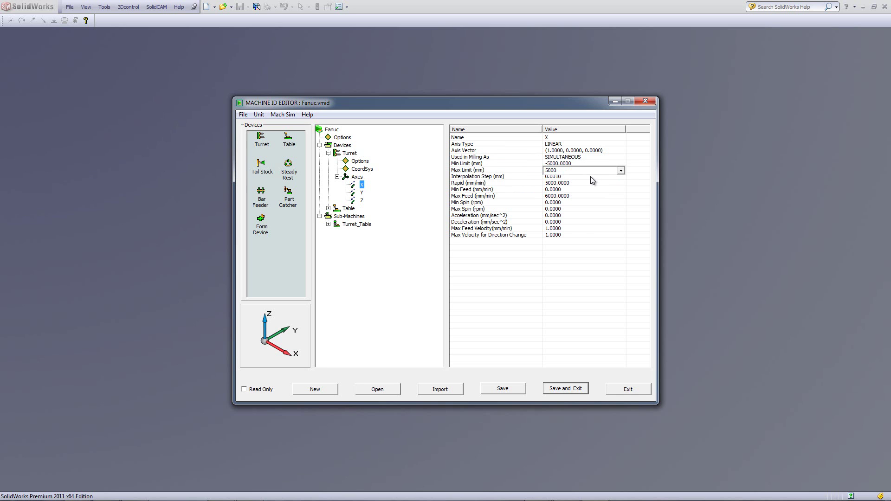
key(Tab)
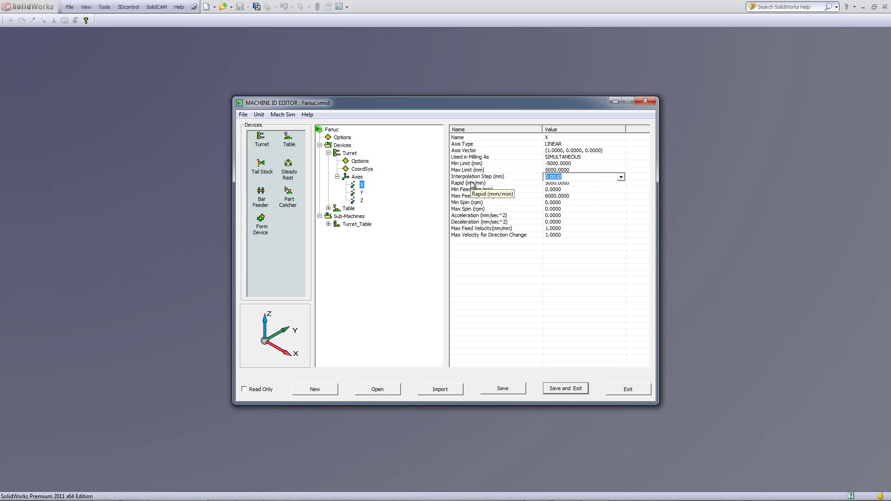
click(572, 184)
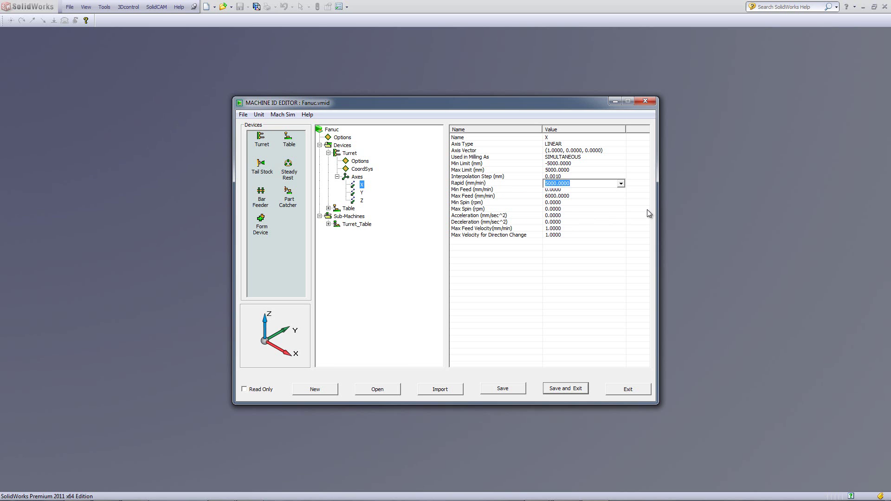
key(Return)
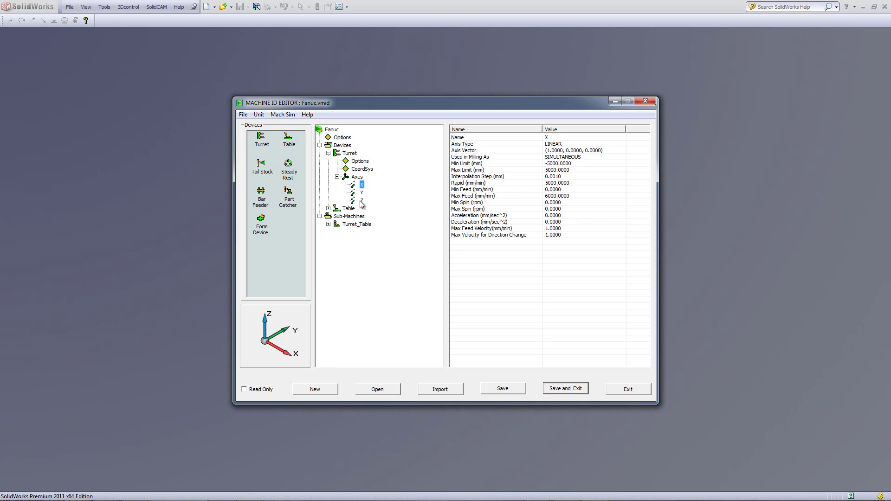
click(362, 200)
- Add a new Turret axis named X-1 and set its Axis Type to ROTARY
right_click(355, 179)
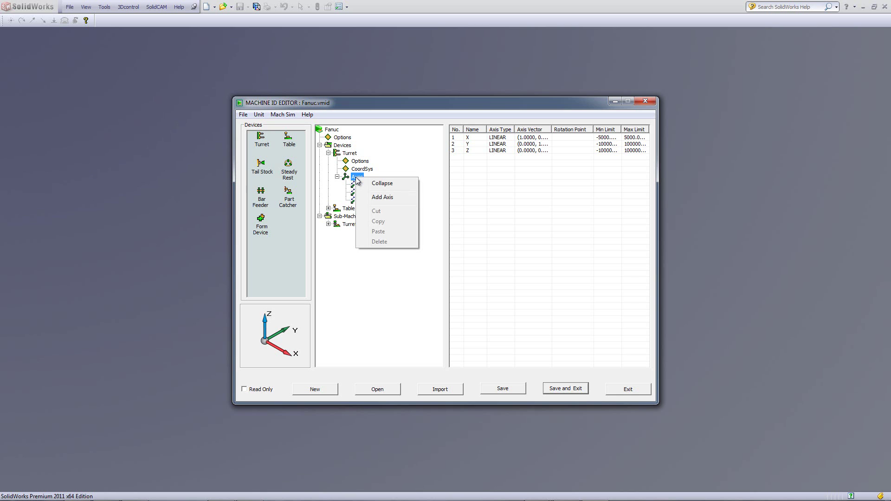
click(383, 198)
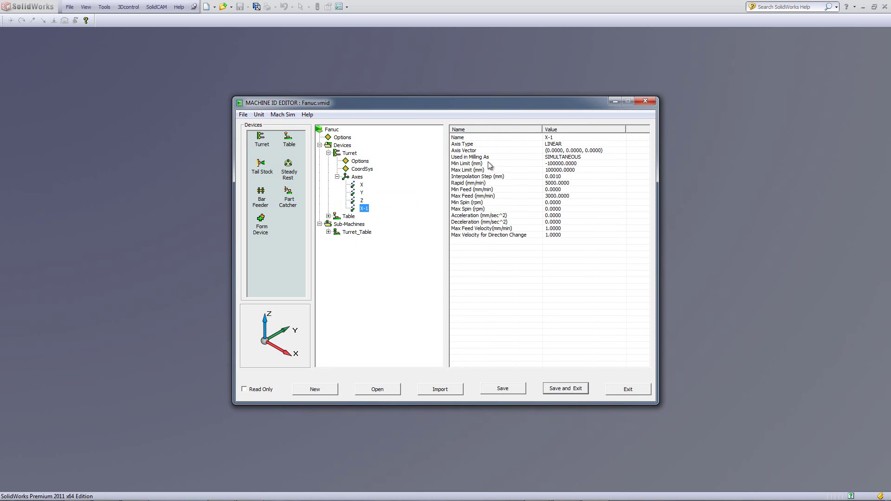
click(563, 137)
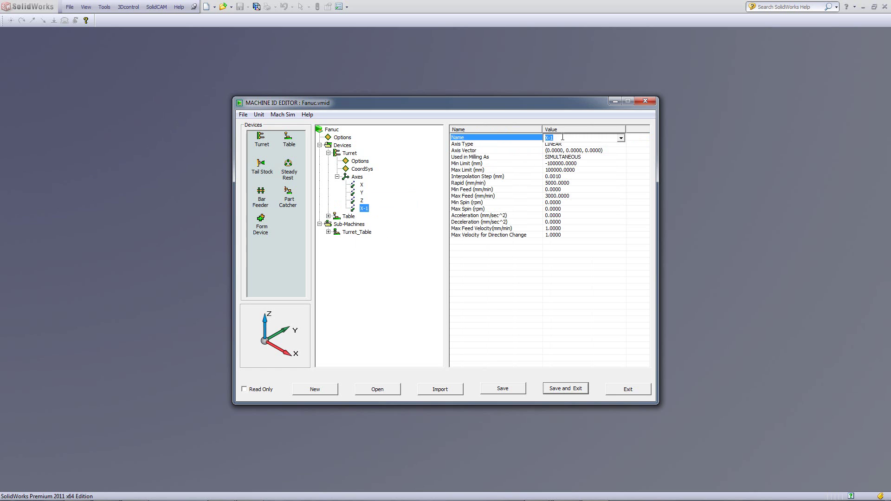
key(Return)
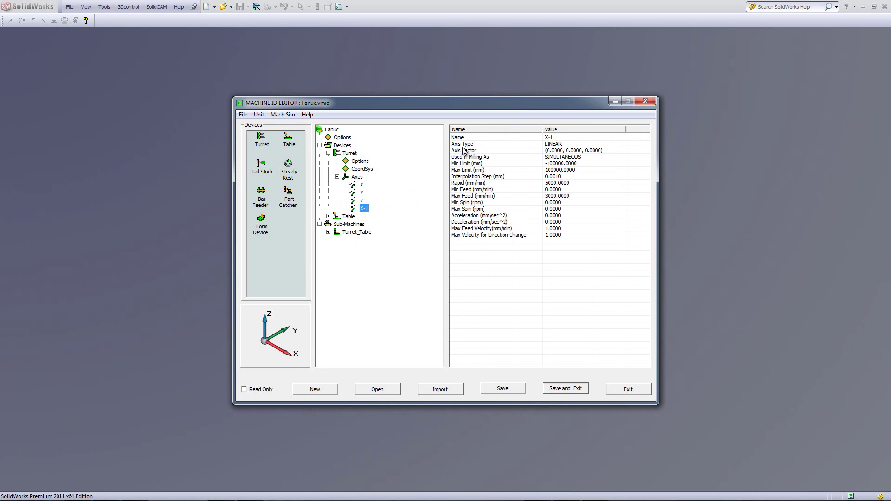
click(578, 145)
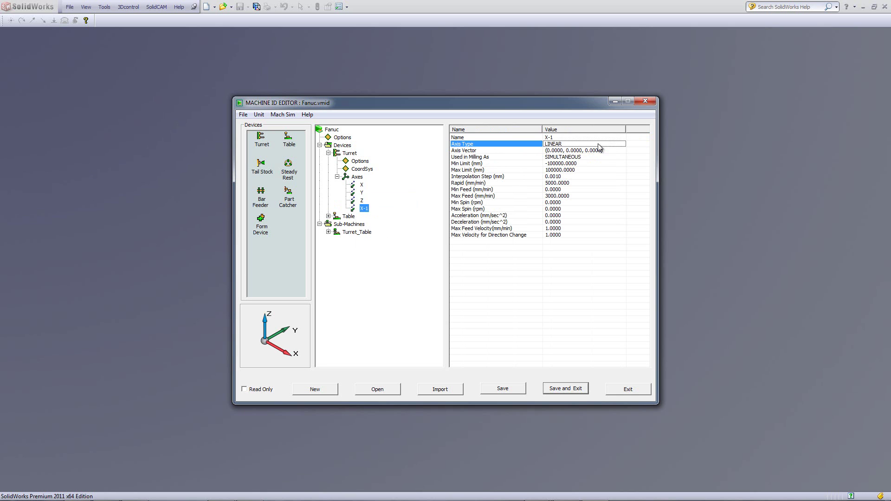
click(623, 145)
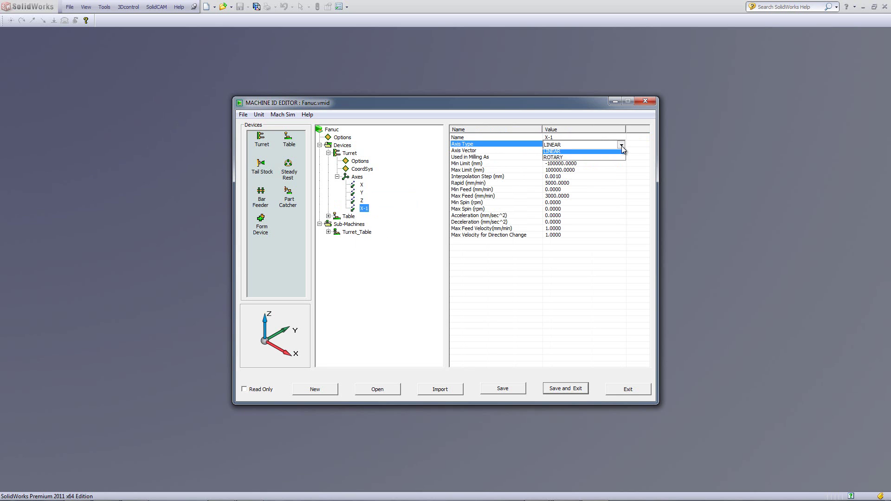
click(598, 159)
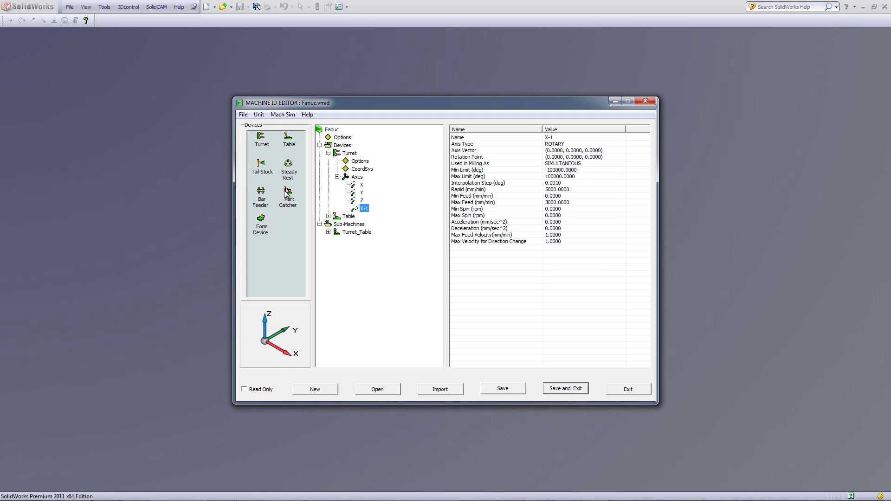
- Add a Part Catcher to the Fanuc machine's Devices and expand it to show Options, CoordSys and Axes
drag(287, 193, 339, 146)
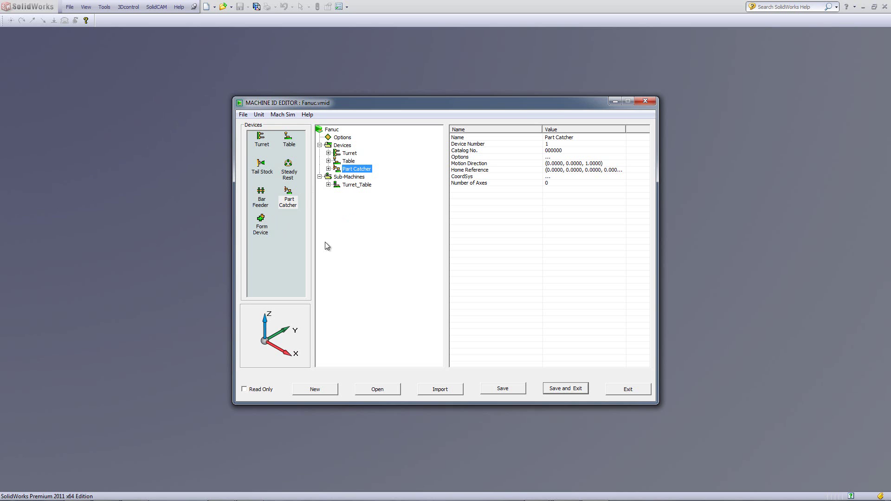
click(328, 169)
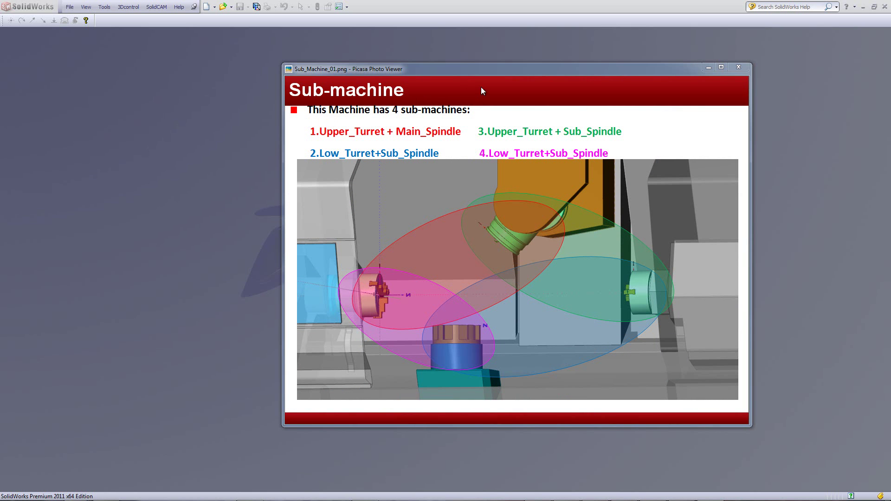
- Advance the slide viewer from Sub_Machine_01.png to Sub_Machine_02.png
mouse_move(605, 305)
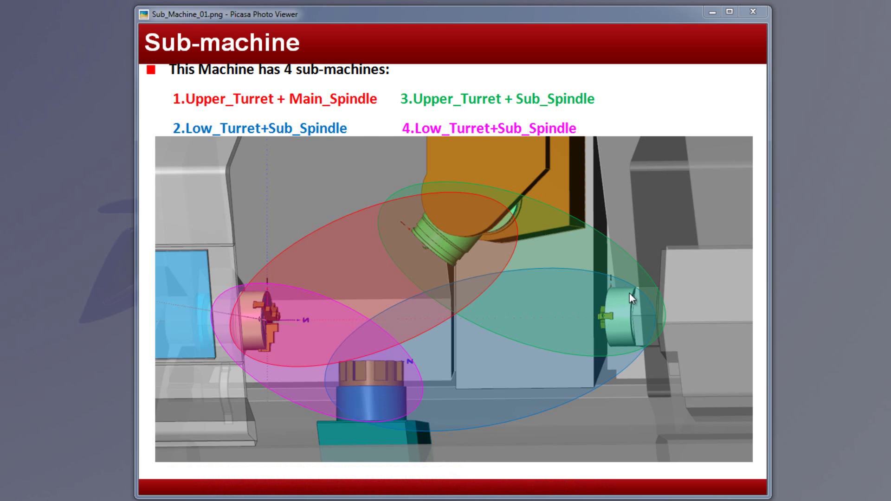
key(Right)
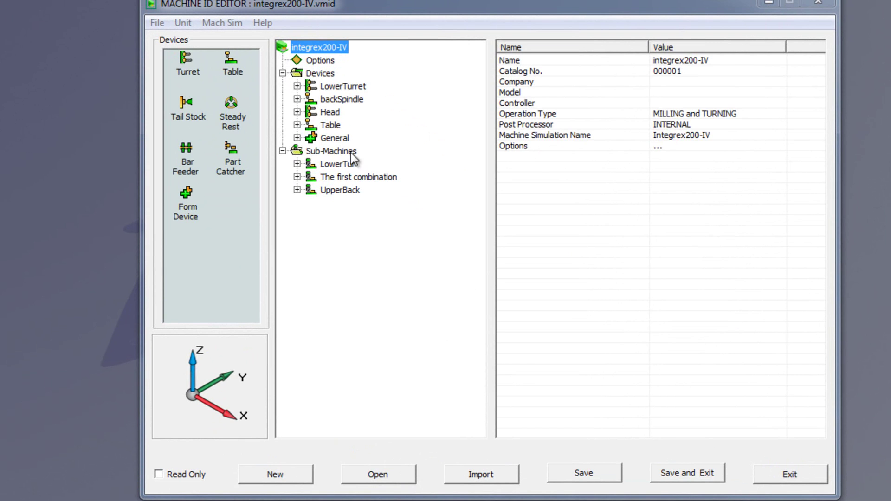
- Show the integrex200-IV sub-machines table and dismiss the Add Sub-Machine menu without adding one
click(325, 151)
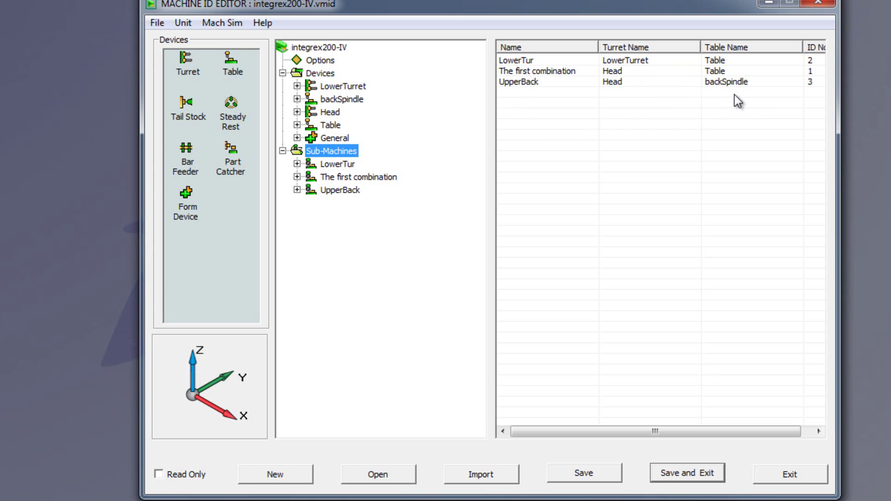
right_click(325, 155)
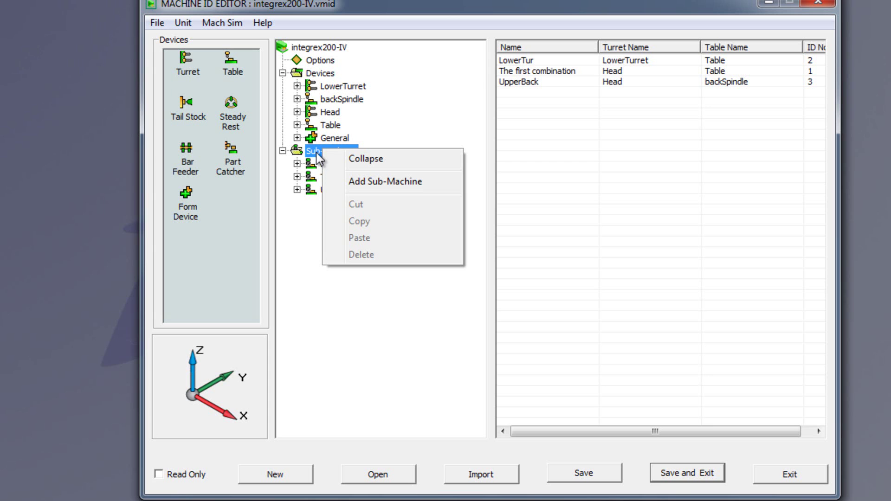
click(520, 196)
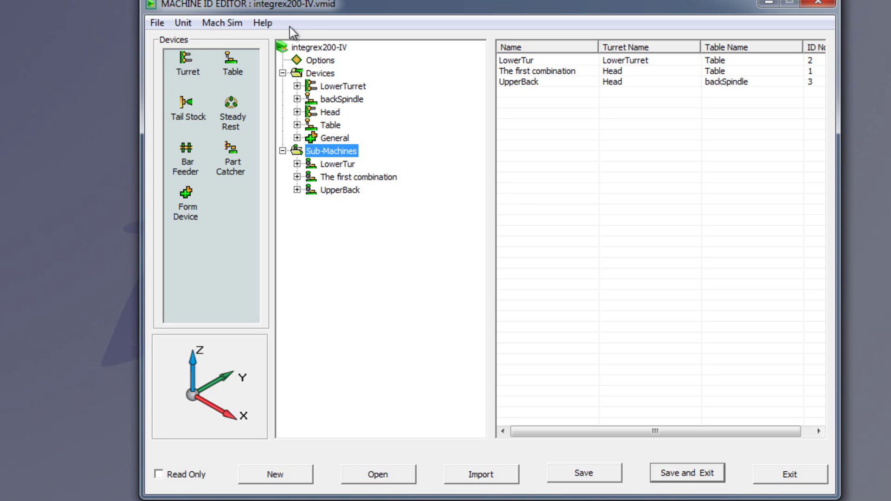
- Launch MachSim for the integrex machine, slide the sub-spindle along S, then reset S to zero
click(225, 23)
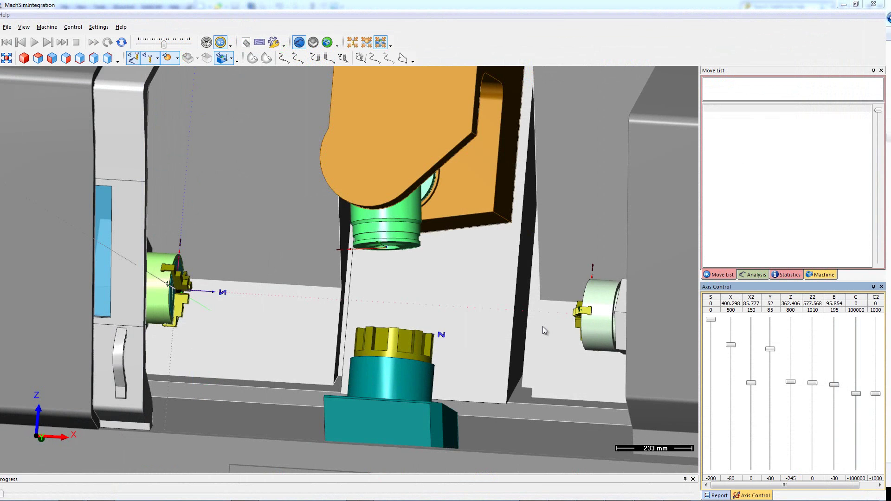
scroll(542, 327, down, 3)
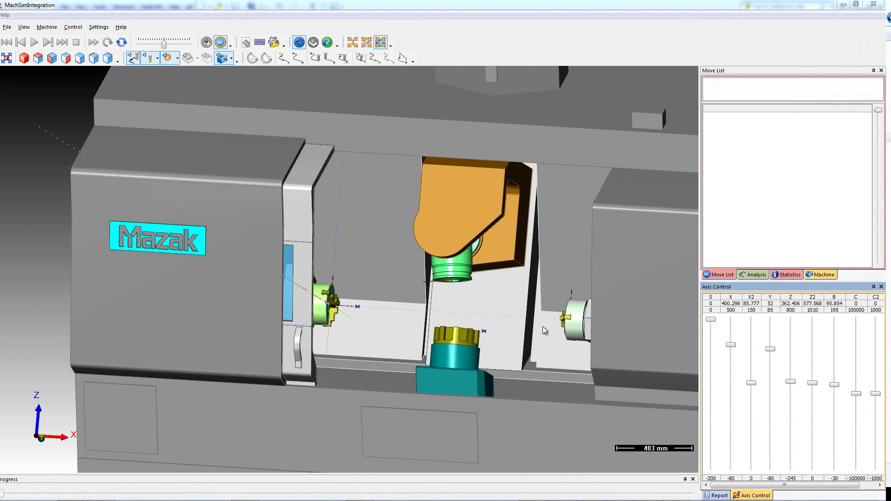
scroll(542, 327, up, 3)
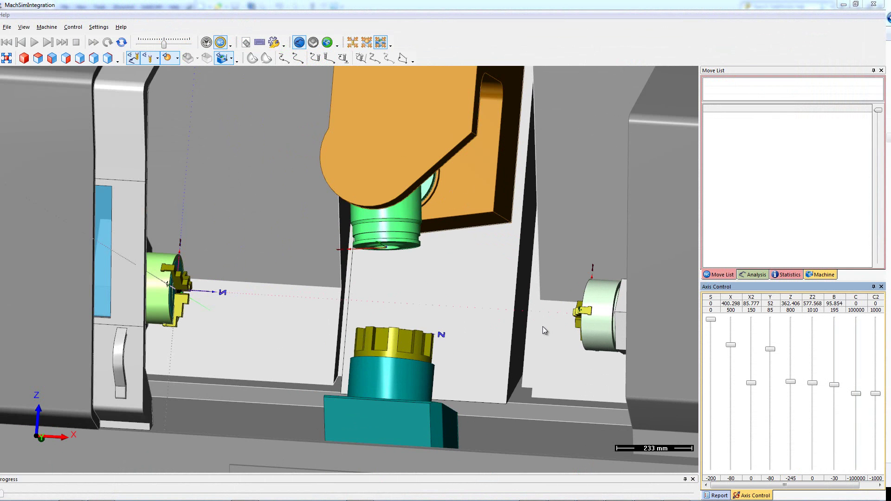
drag(711, 319, 708, 353)
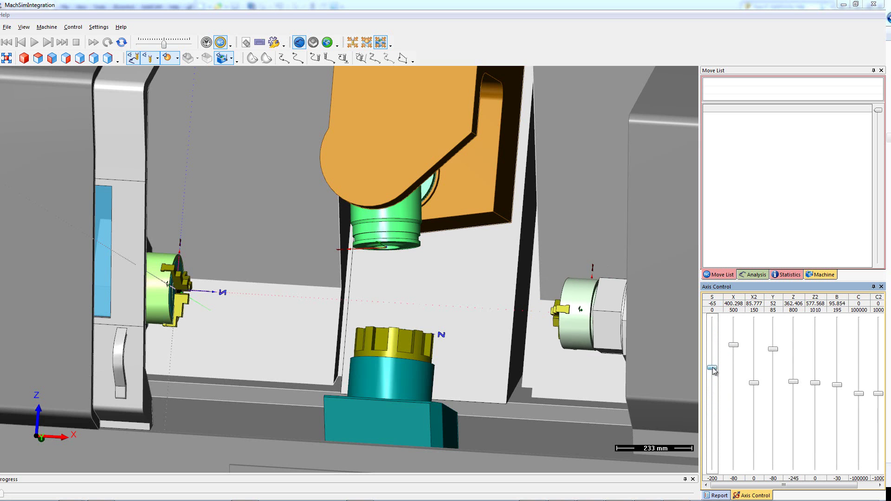
click(771, 364)
- Jog the head and turret along the S, Z and Z2 axes and rotate the head on B
drag(793, 382, 845, 373)
click(837, 386)
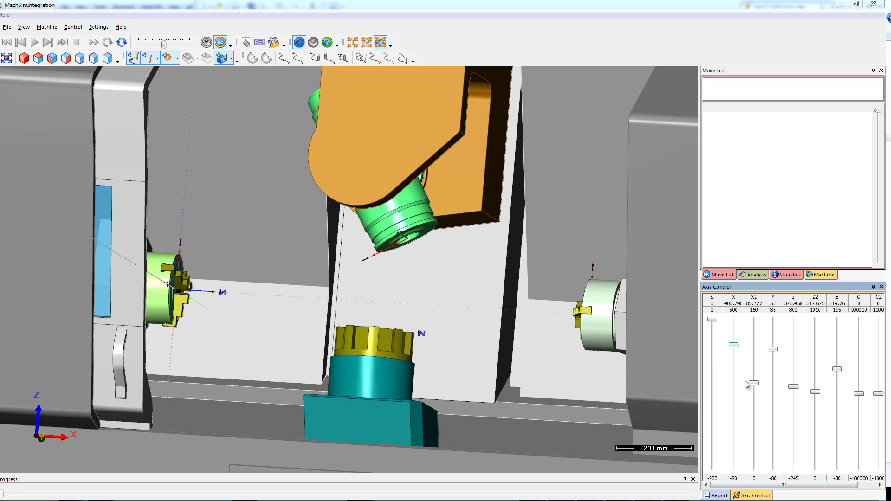
mouse_move(713, 319)
mouse_down()
mouse_move(717, 395)
mouse_move(725, 392)
mouse_move(728, 320)
mouse_up()
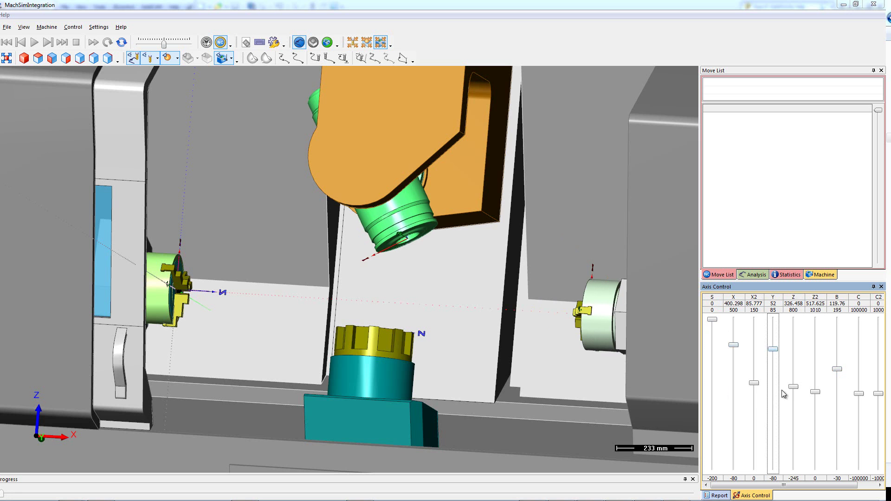
drag(794, 387, 824, 332)
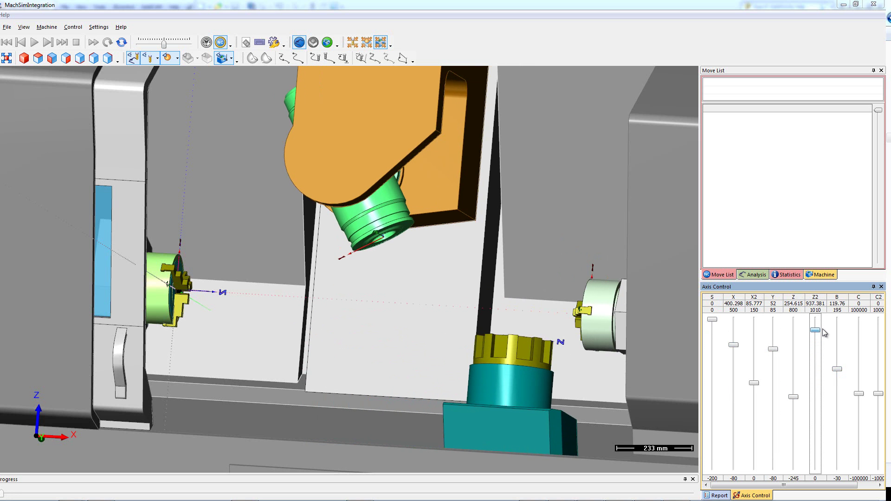
drag(824, 332, 816, 390)
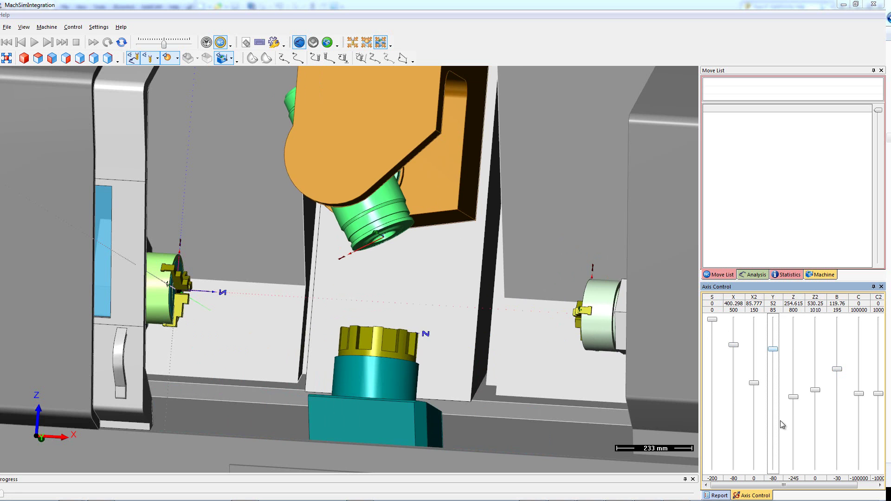
drag(794, 397, 794, 442)
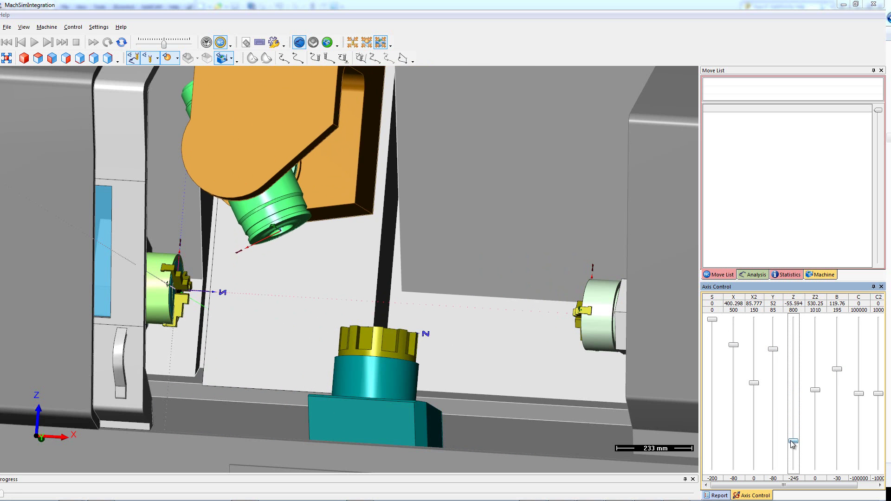
click(823, 402)
drag(837, 370, 836, 407)
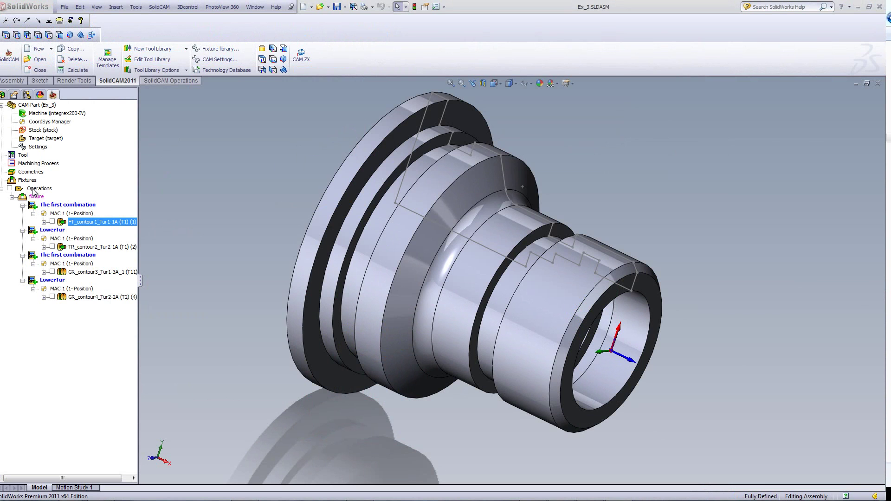
- Add a Profile milling operation and list its sub-machines: LowerTur, The first combination, UpperBack
right_click(35, 190)
mouse_move(55, 195)
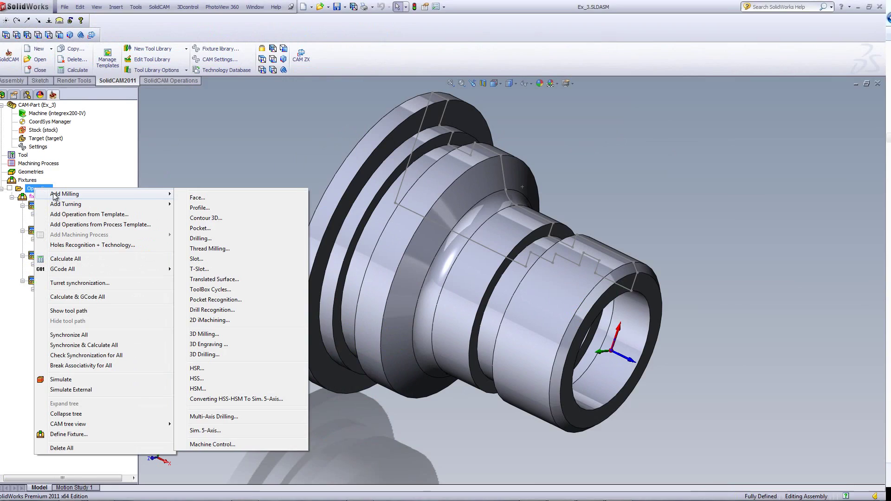
click(200, 207)
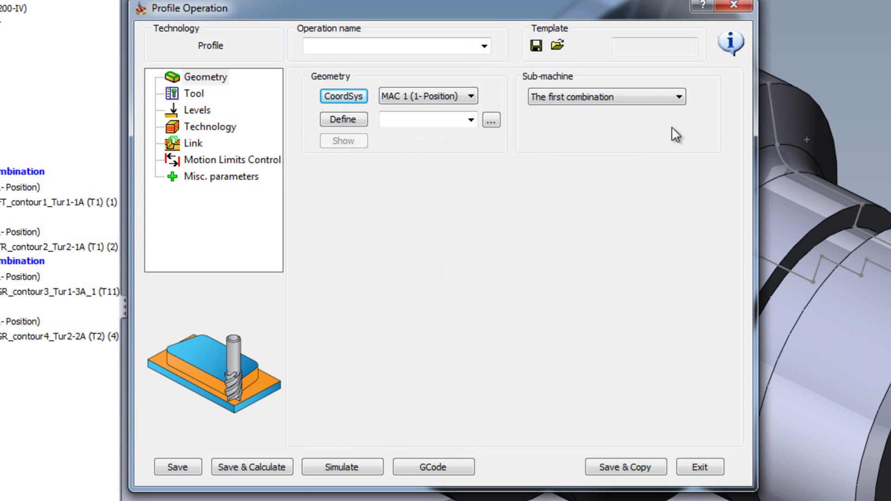
click(674, 99)
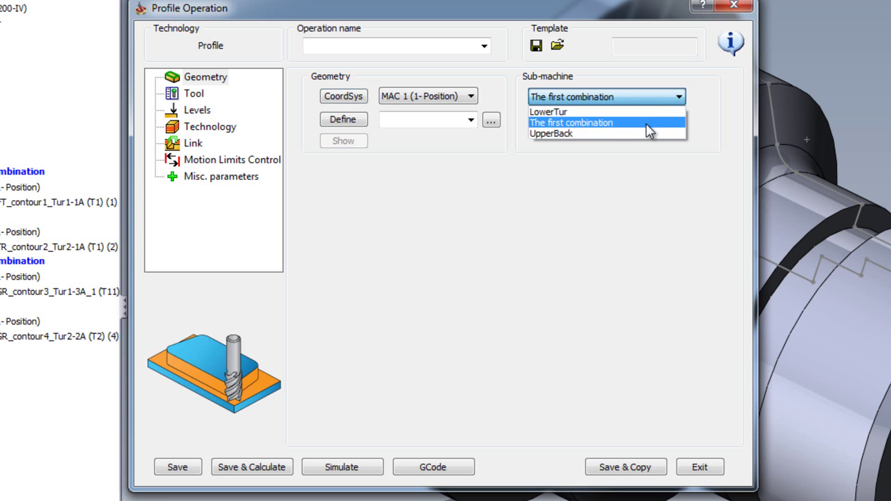